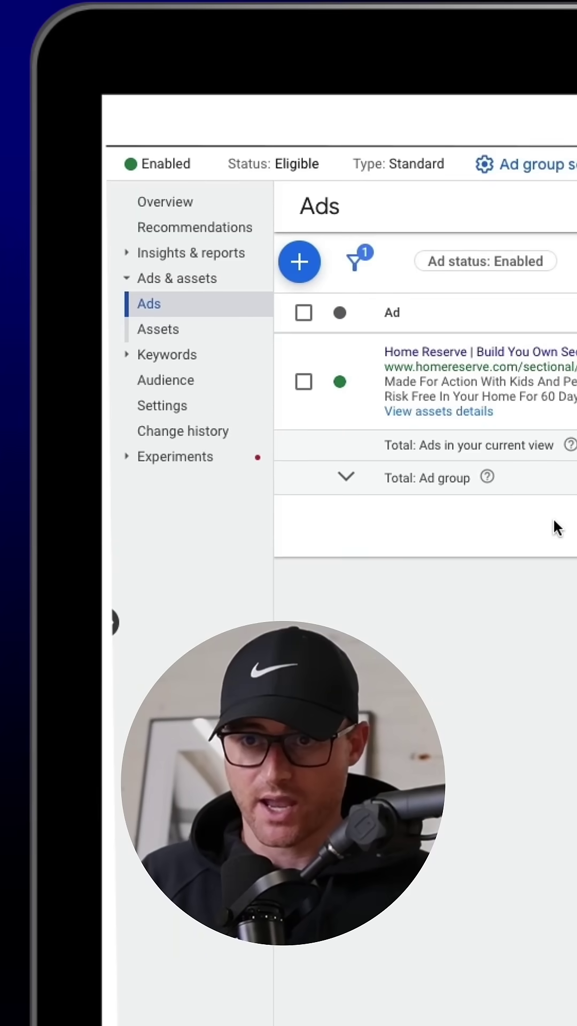
Step: Bring up the Ads page's create menu to add a new ad variation
click(299, 261)
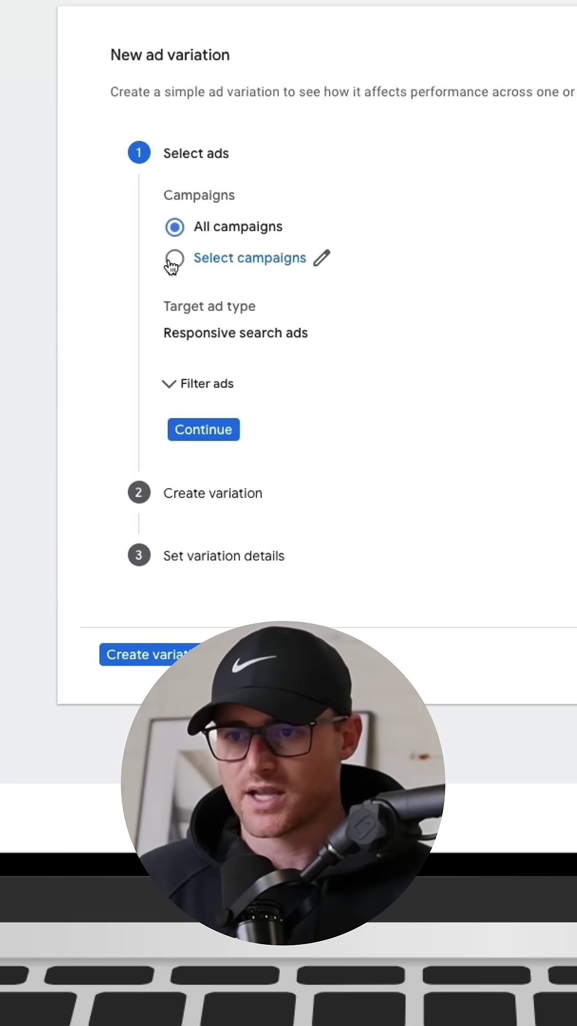
Step: Limit the variation to the S | Deep Seat campaign
click(174, 259)
click(241, 258)
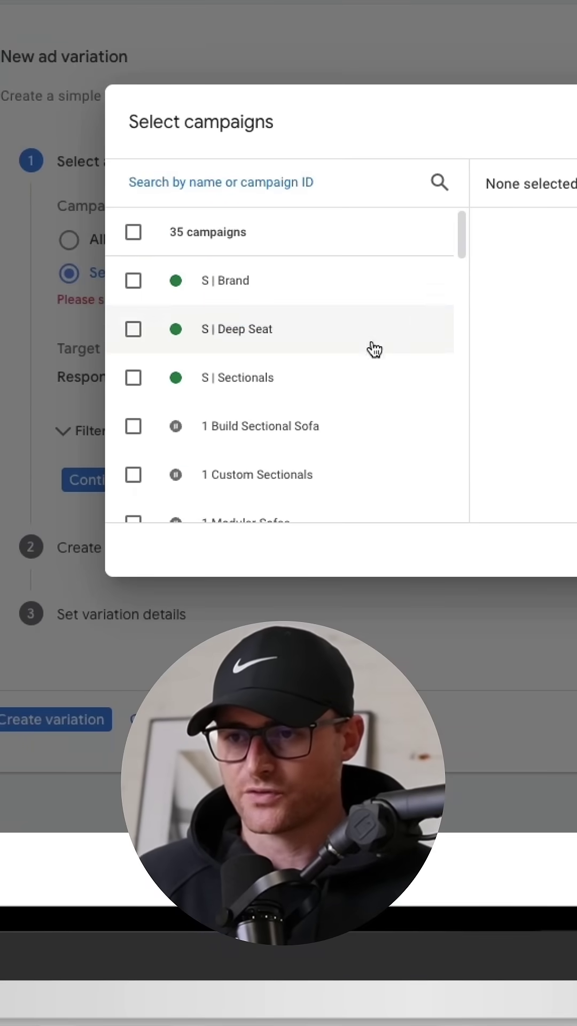
click(350, 350)
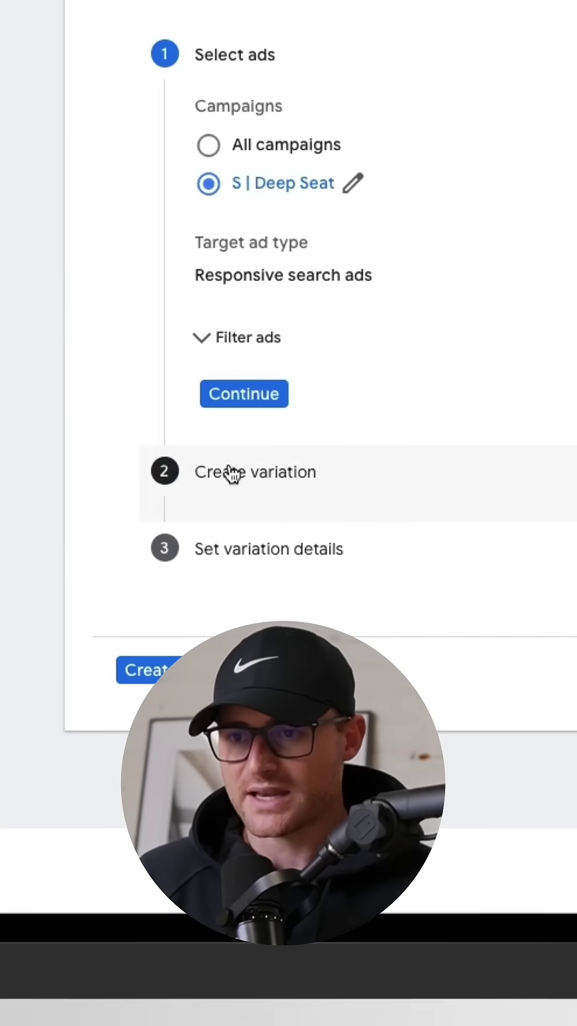
Step: Filter the ads by headlines and continue to creating the variation
click(240, 337)
click(380, 328)
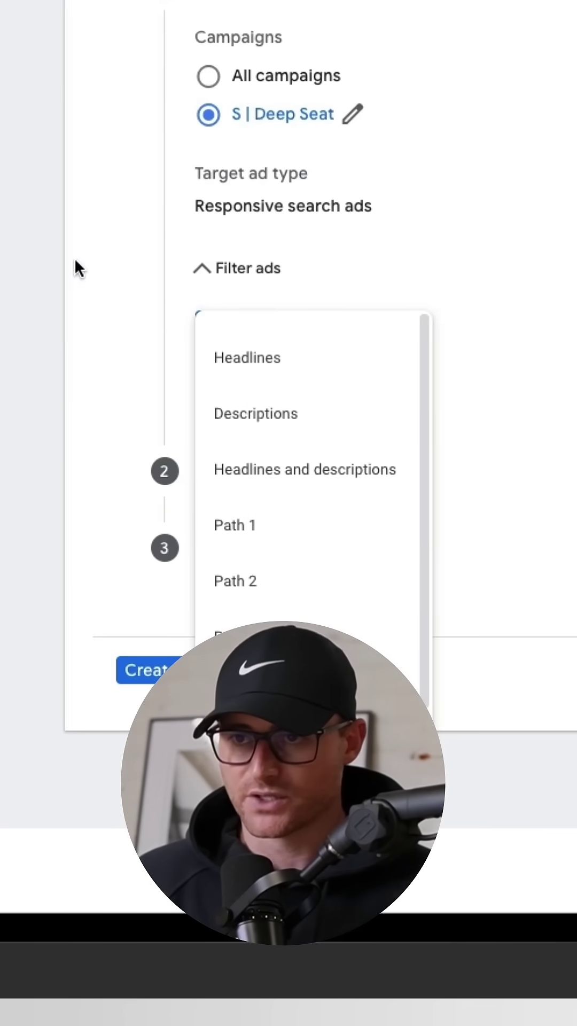
click(345, 374)
click(242, 393)
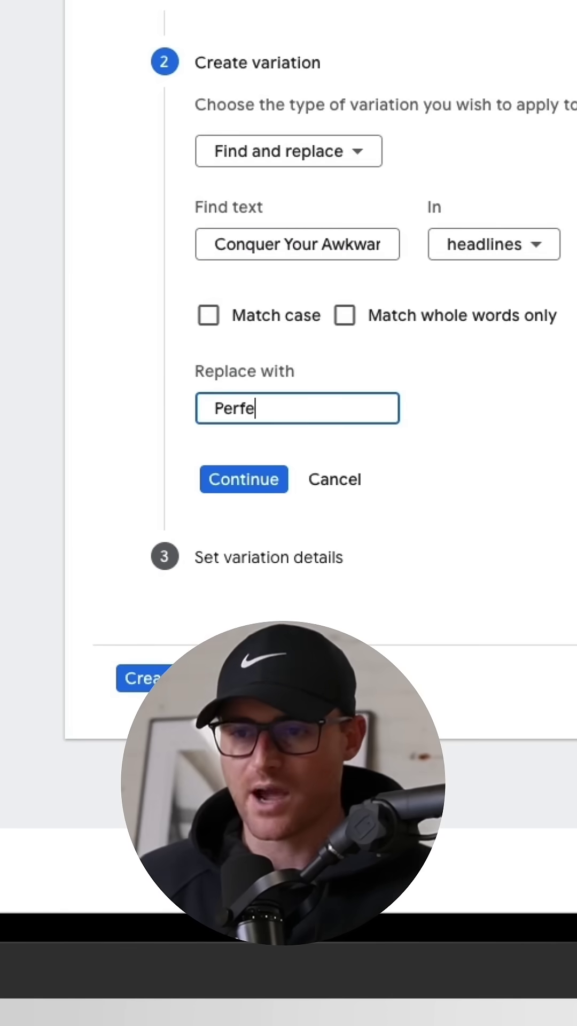
text(ct for Small Spac)
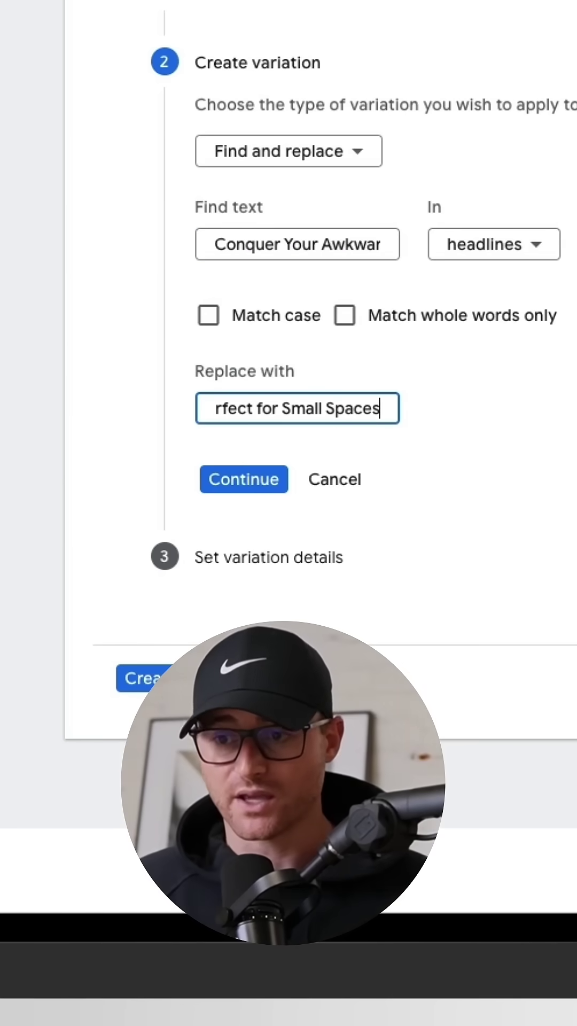
Step: Proceed to the variation details for Small Spaces with a 30-day, 50% split
click(233, 478)
text(Small Spaces)
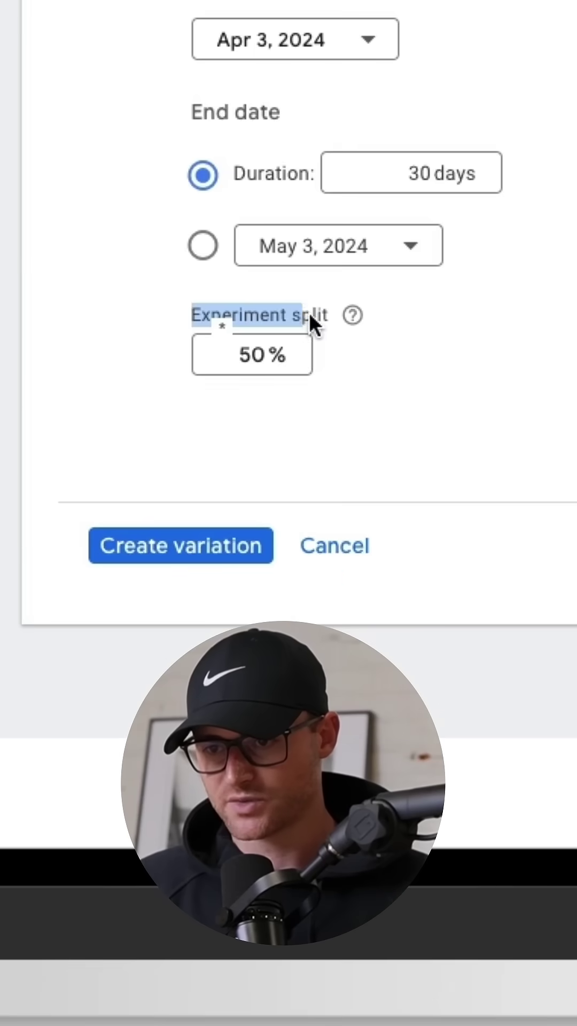
drag(309, 311, 340, 313)
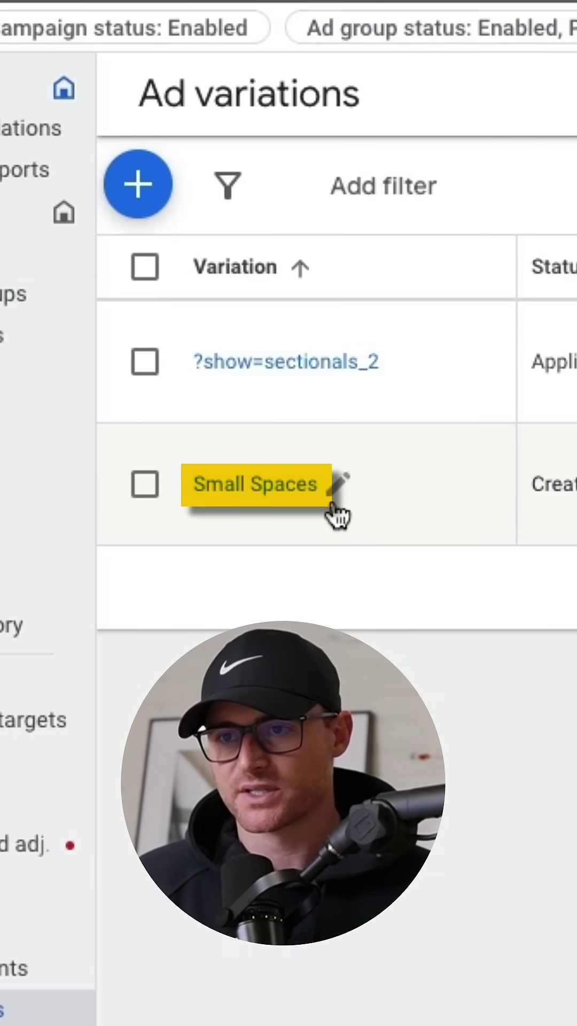
Step: Open the Small Spaces entry in the Ad variations table
click(321, 499)
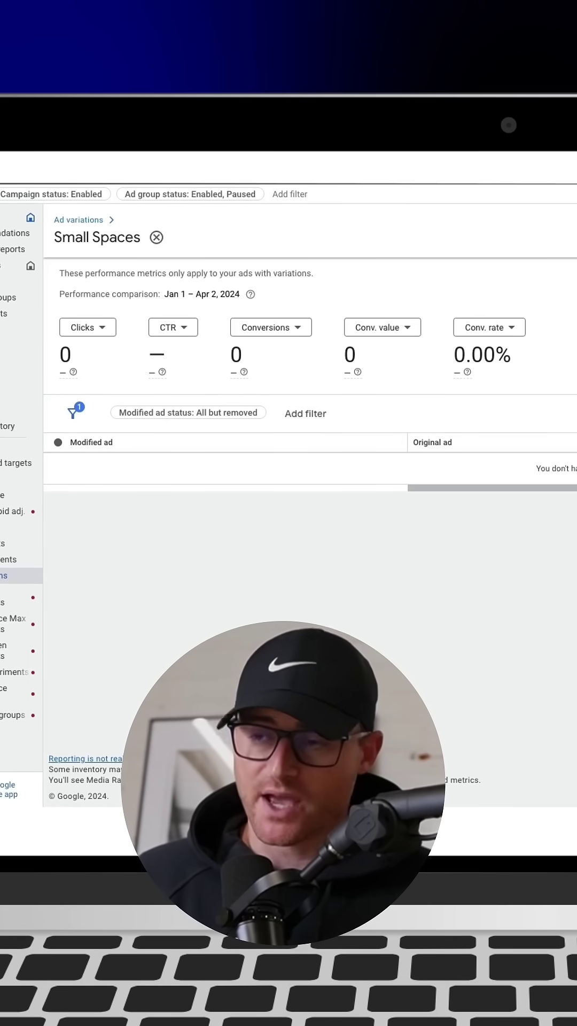